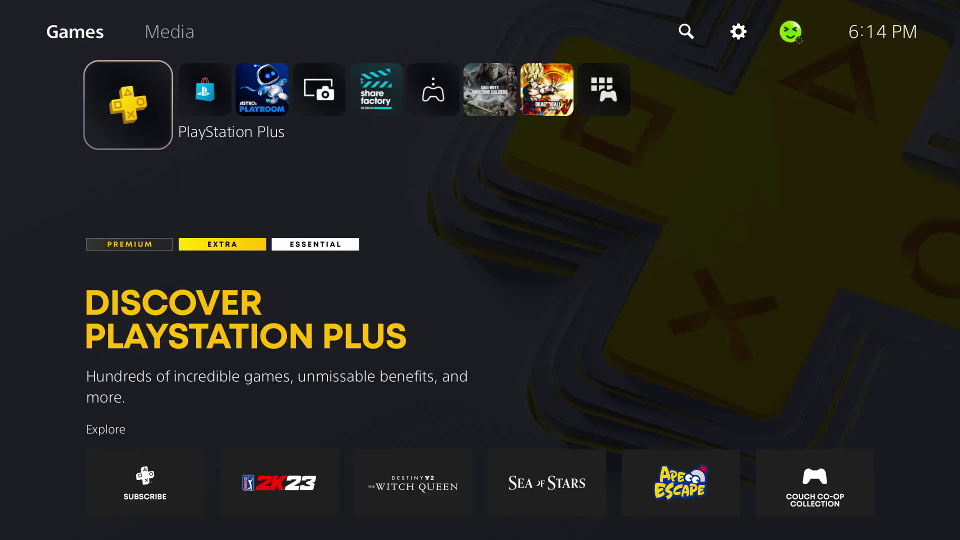
- Move focus along the games row to ASTRO's PLAYROOM and Share Factory Studio, then show the PlayStation website
key("Right")
key("Right")
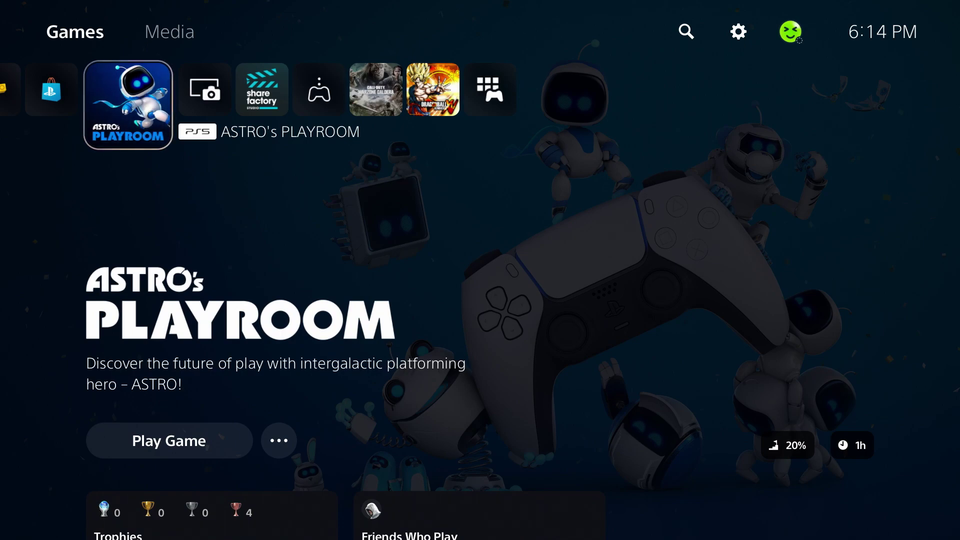
key("Right")
key("Right")
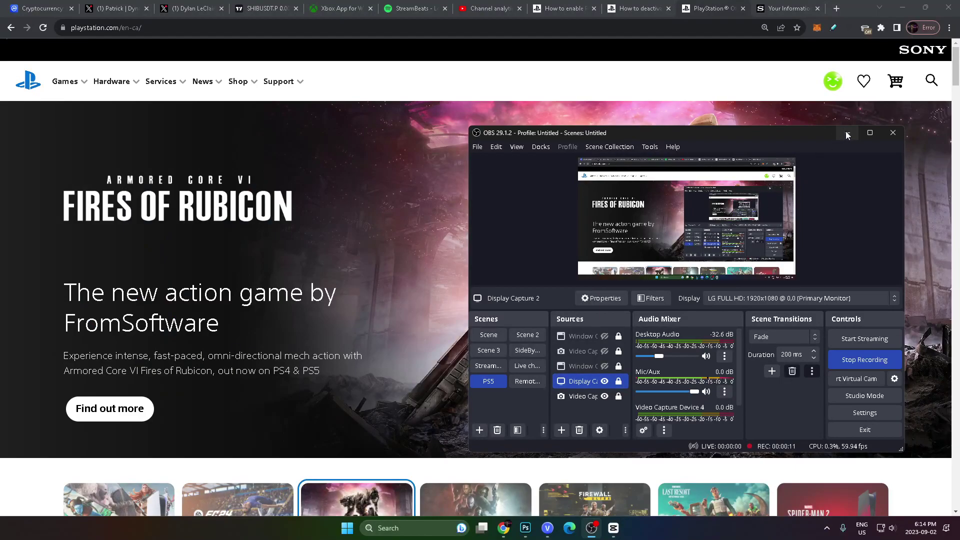
left_click(847, 134)
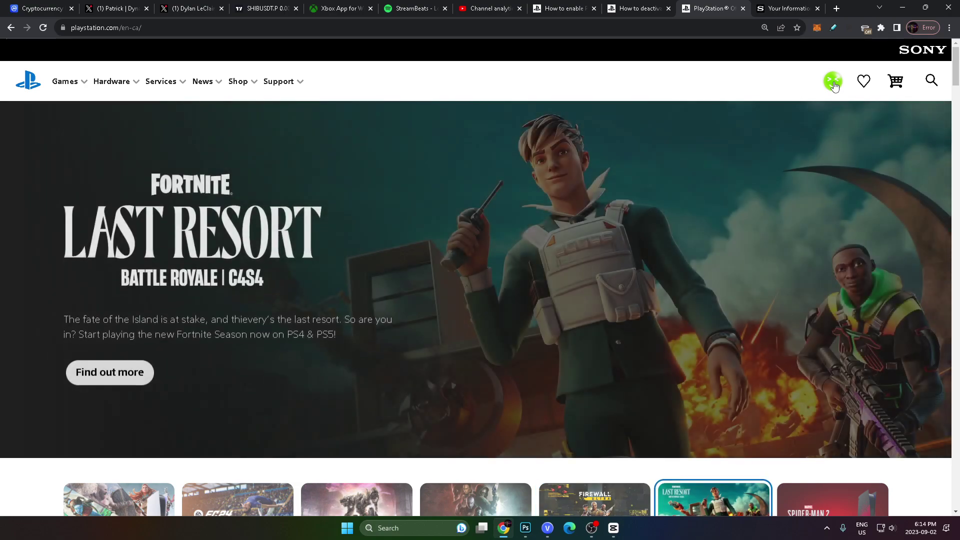
- Reach the account options from the avatar at the top right of PlayStation.com
left_click(833, 83)
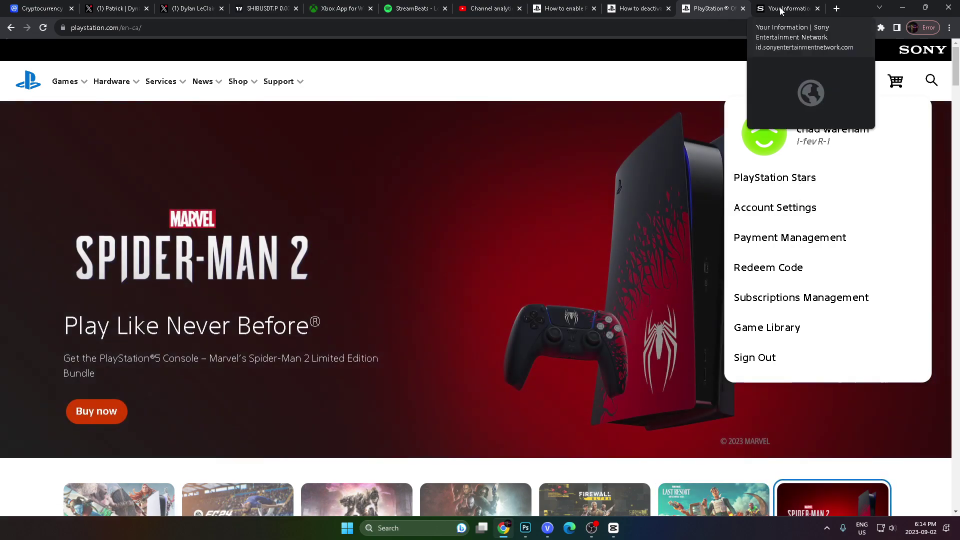
- Switch to the account information page and show the activated PlayStation consoles list
left_click(781, 8)
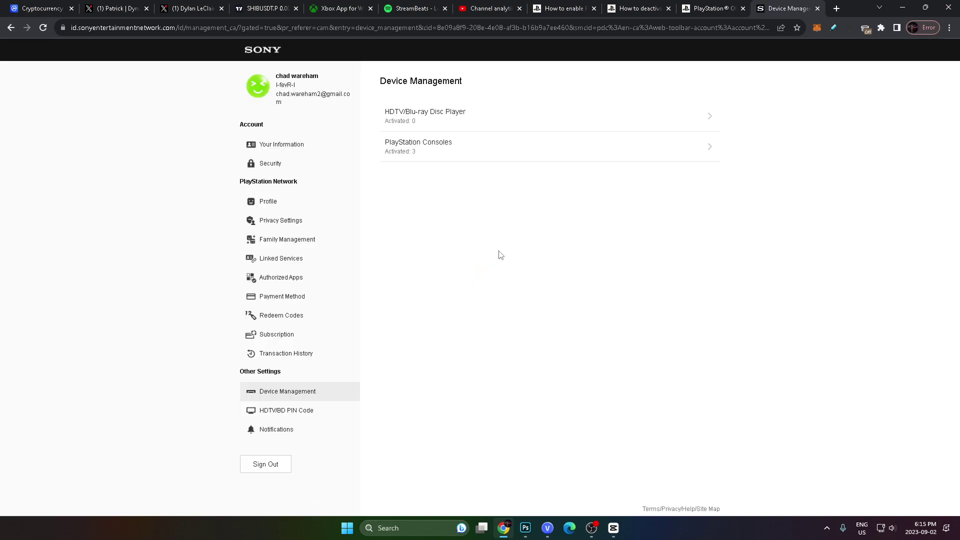
left_click(587, 153)
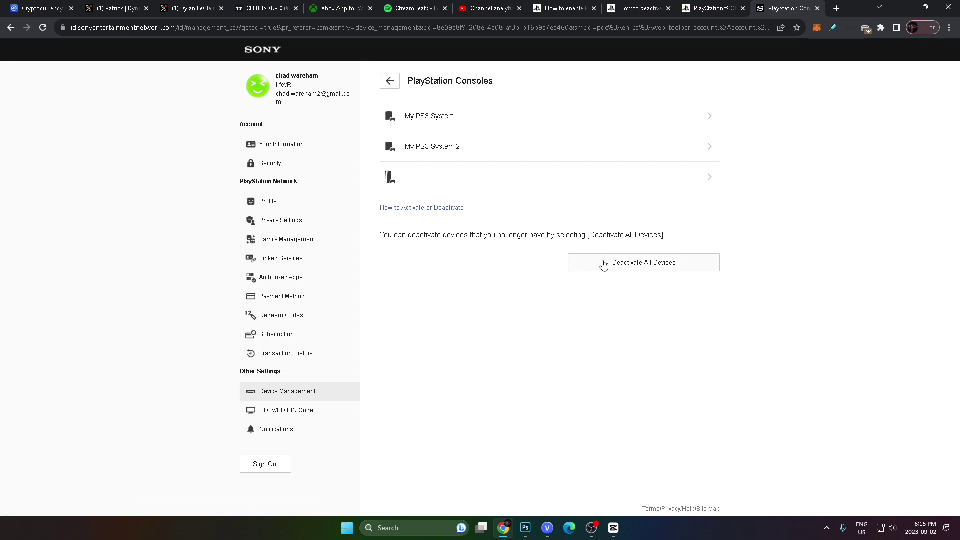